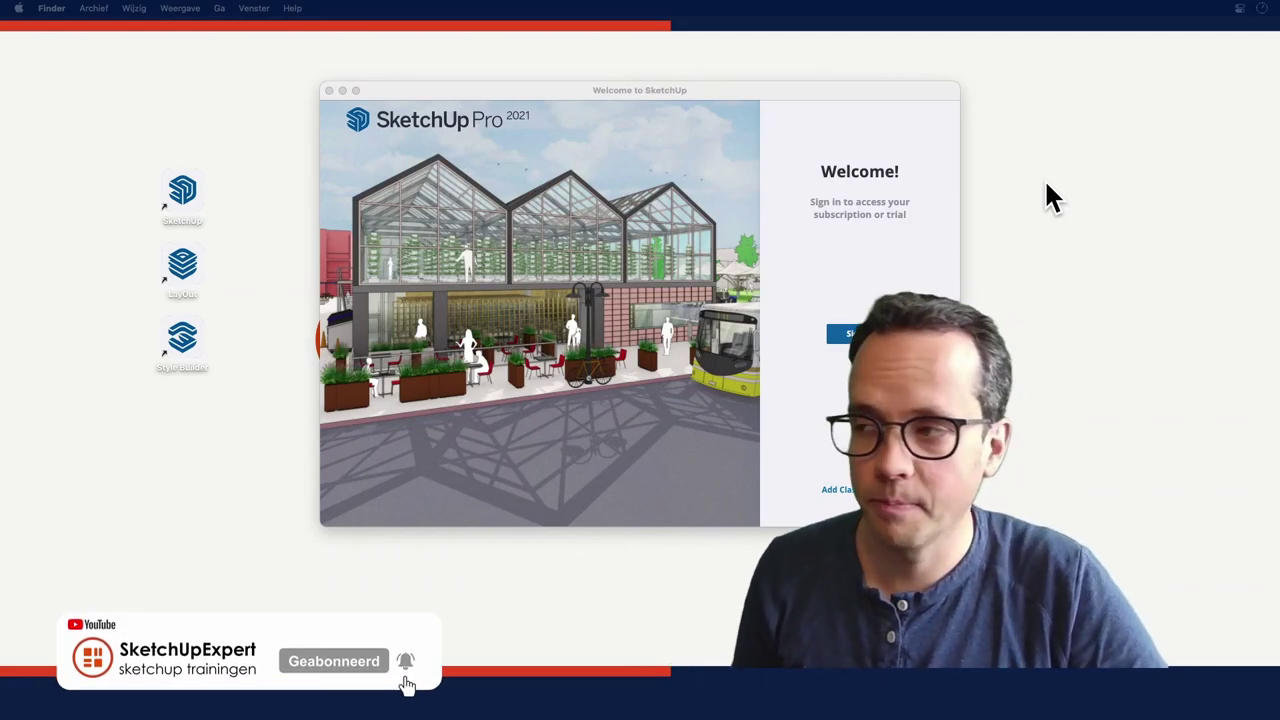
Sign in to the SketchUp subscription in Safari using the saved account email and password.
click(184, 203)
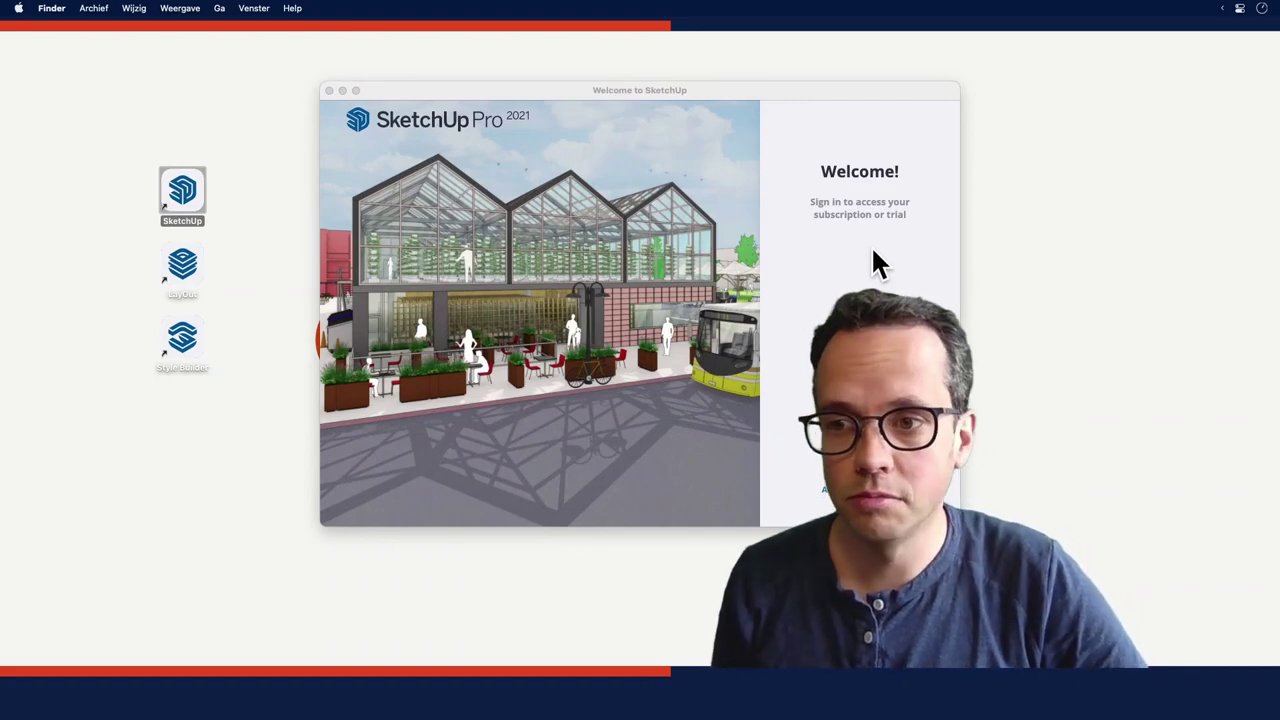
click(860, 340)
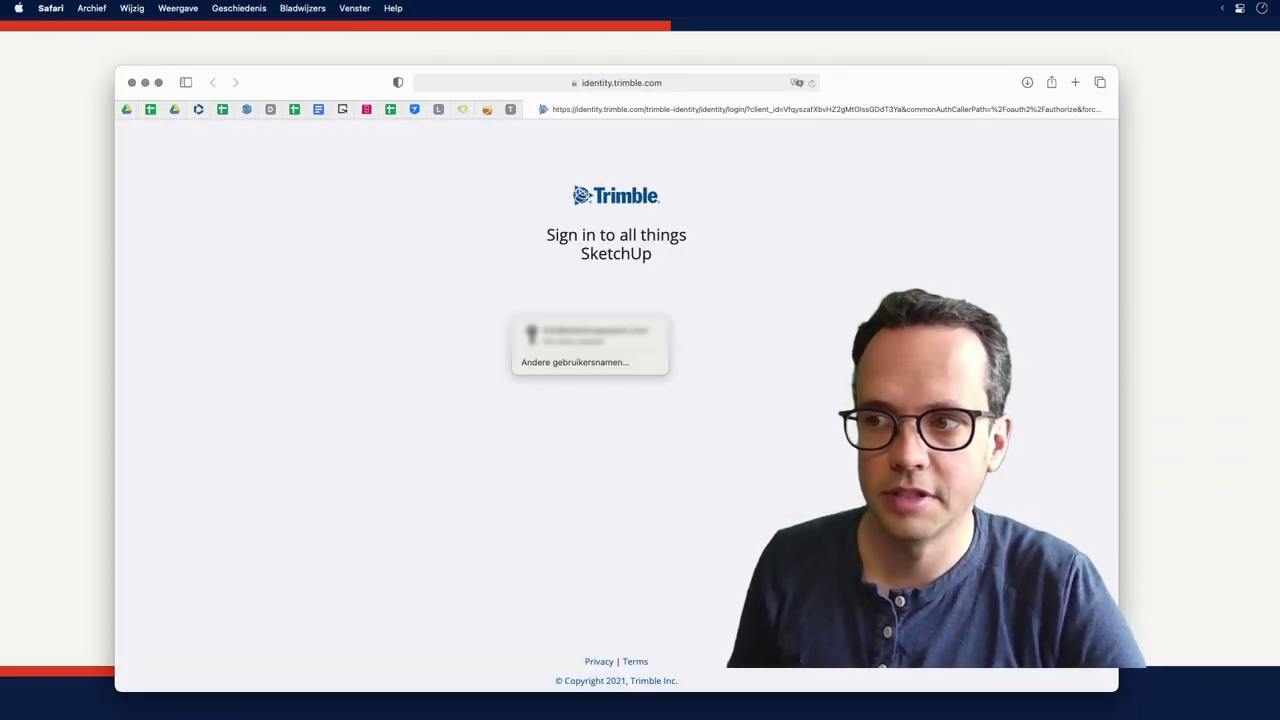
click(643, 343)
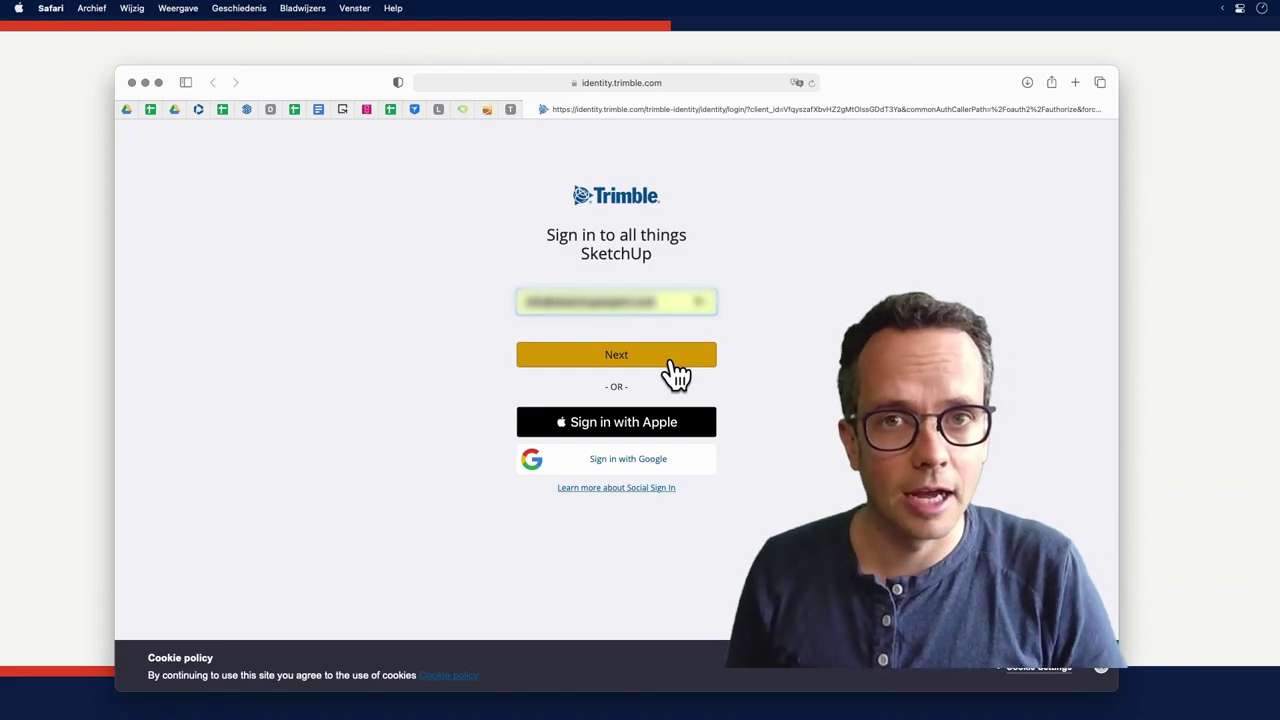
click(676, 373)
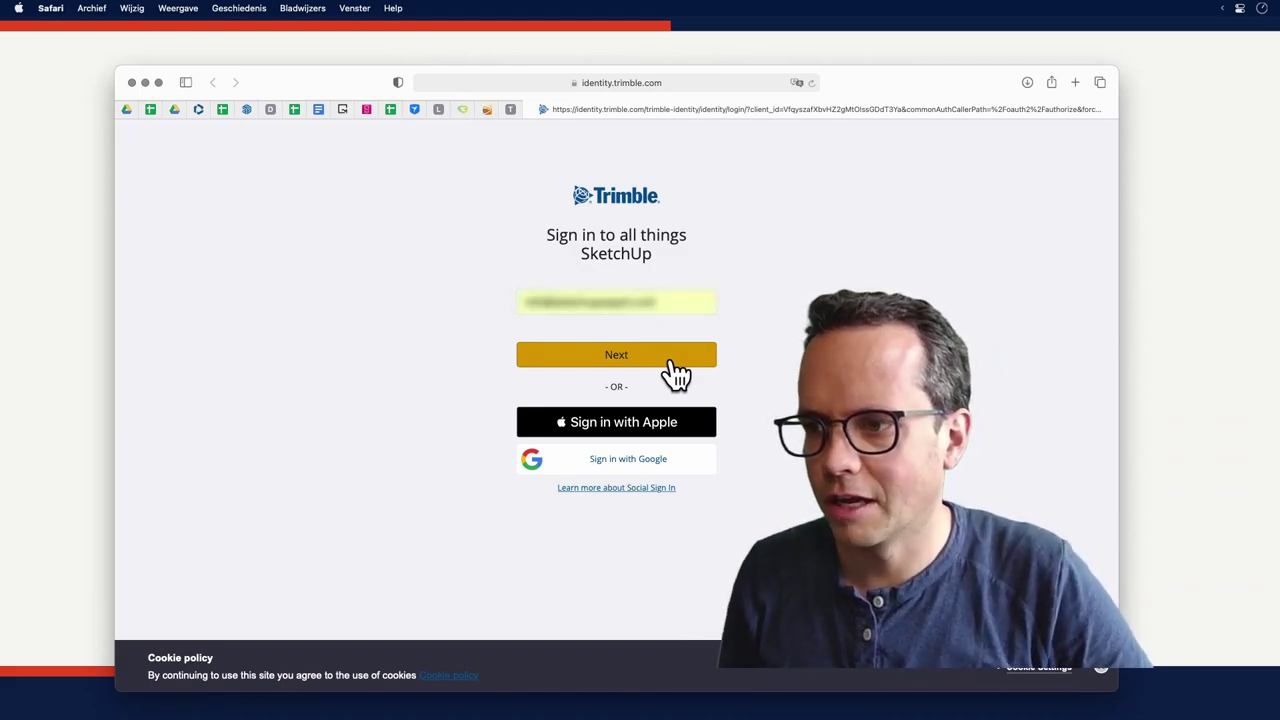
click(604, 431)
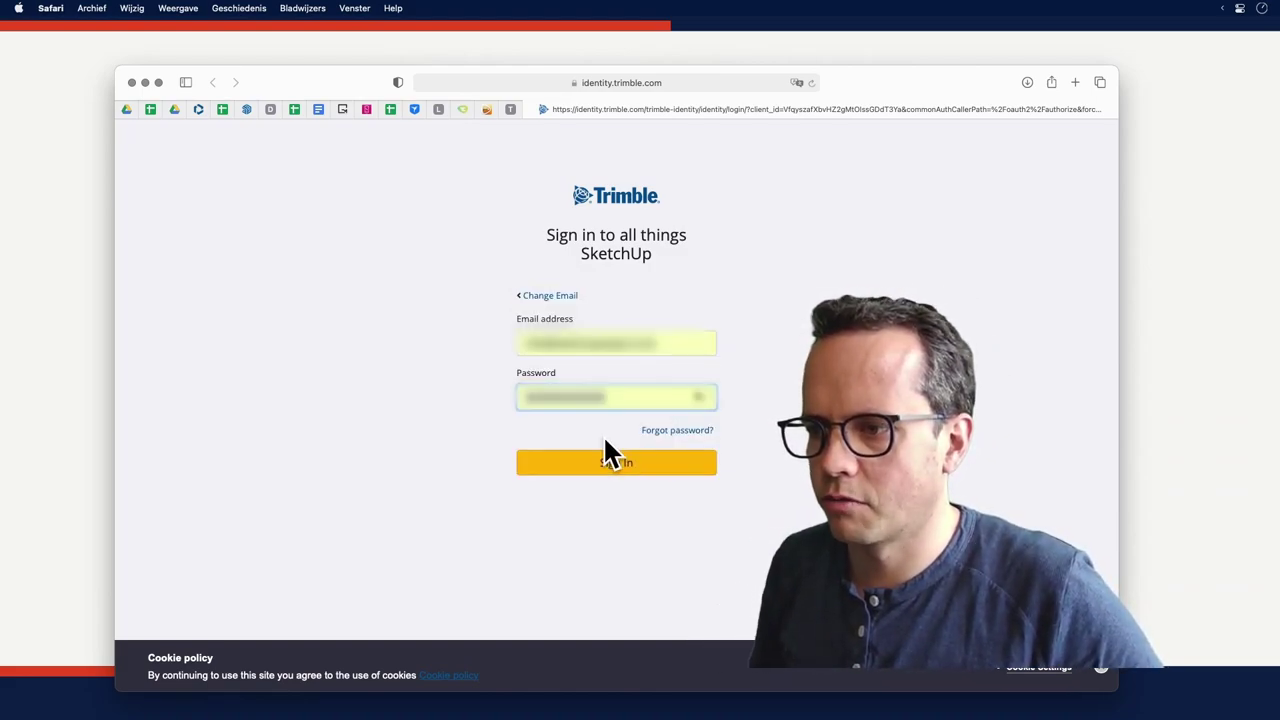
click(615, 455)
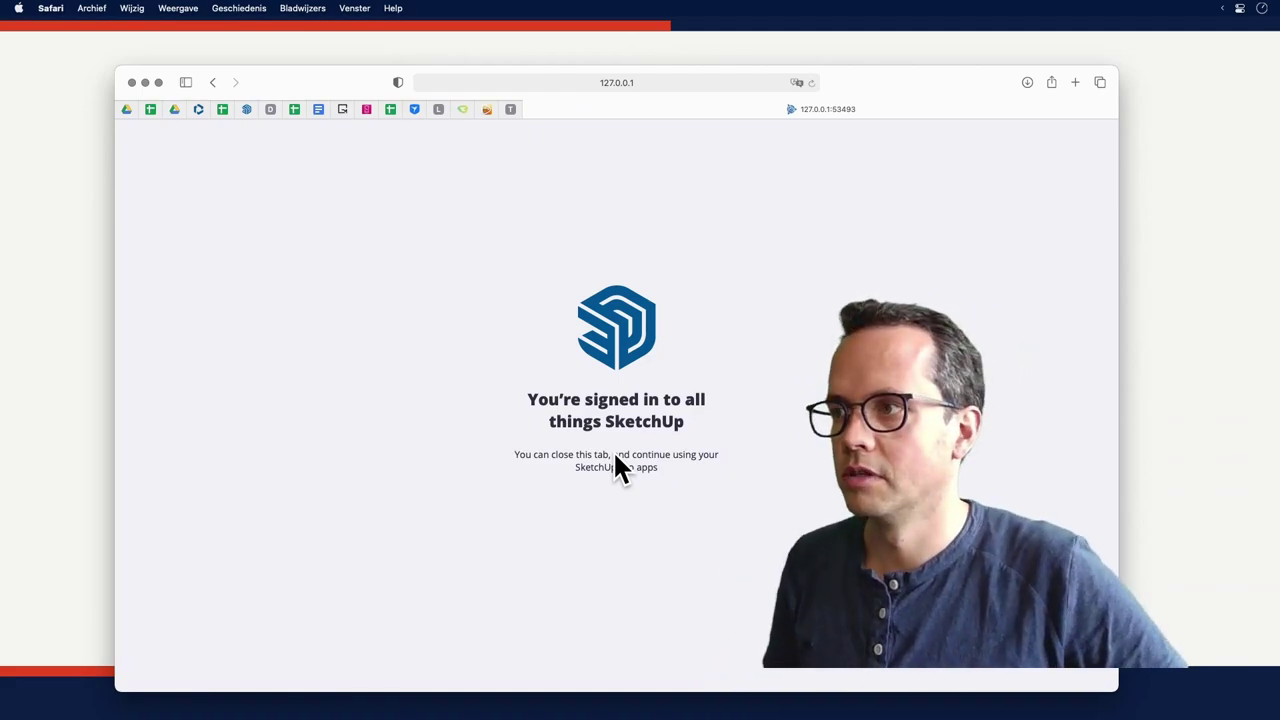
Close Safari, favourite the SketchUpExpert Millimeters template and create a new Untitled model from it.
click(131, 82)
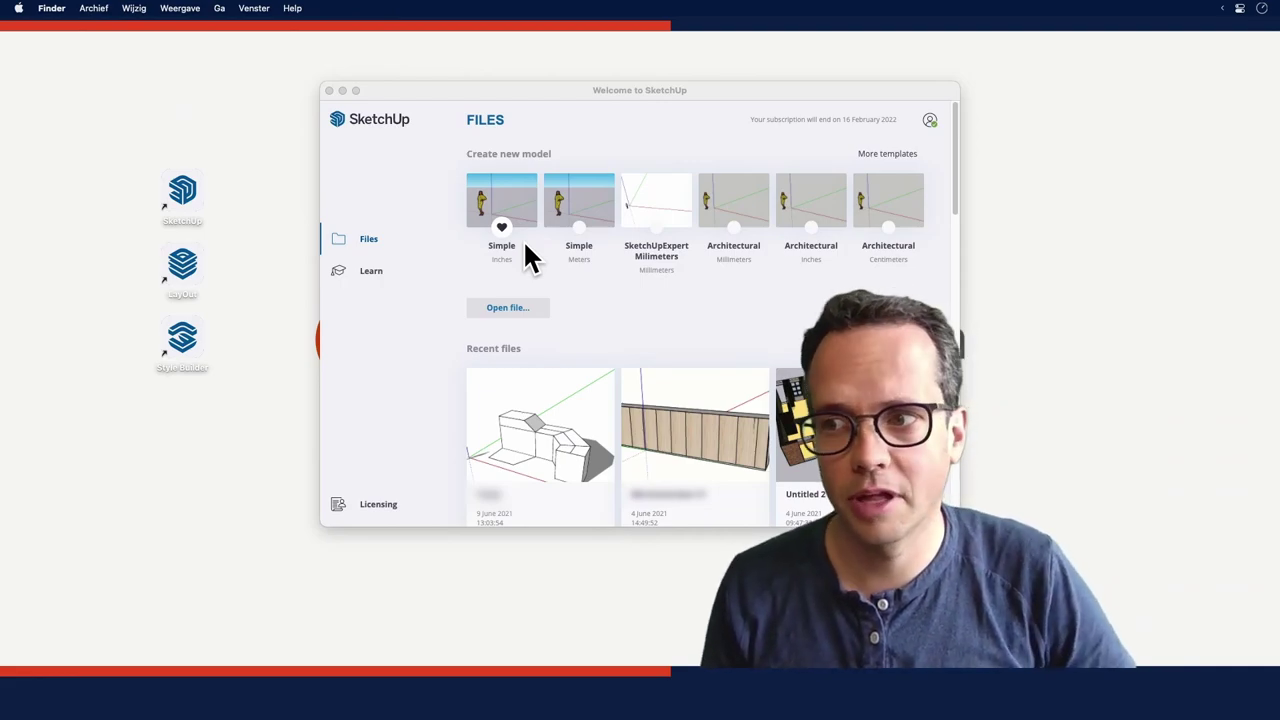
click(657, 236)
click(655, 226)
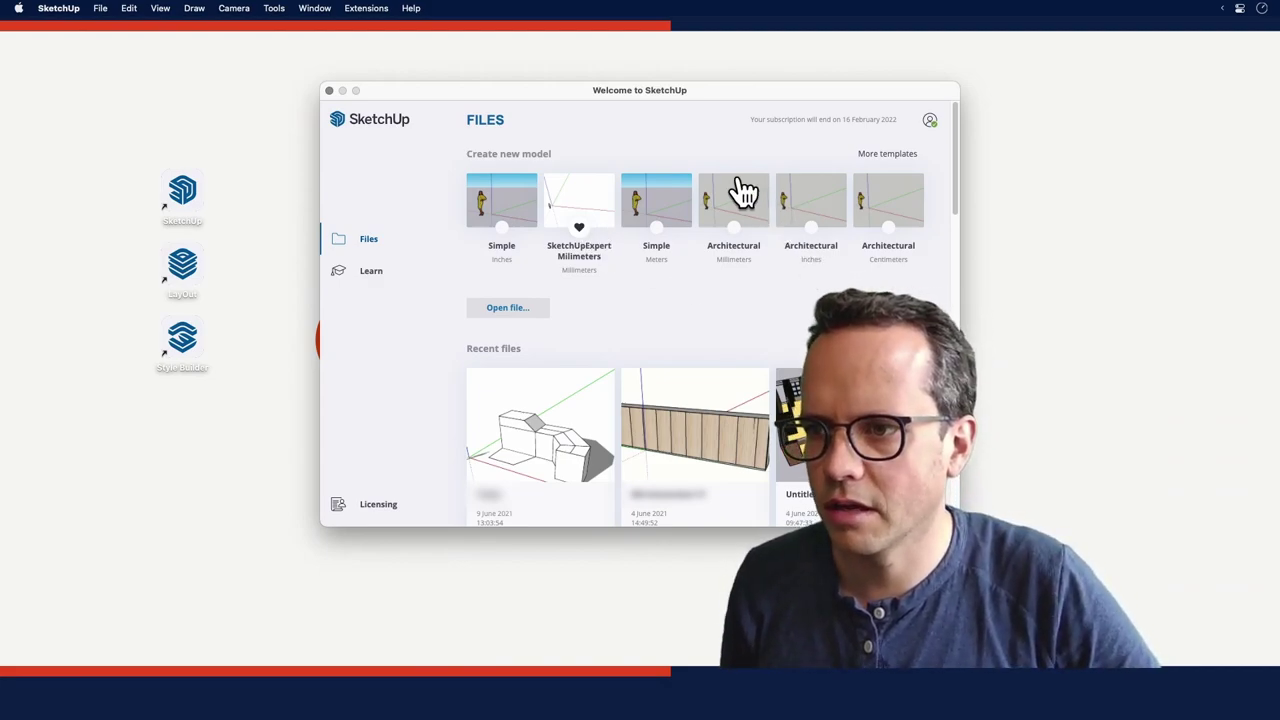
click(735, 229)
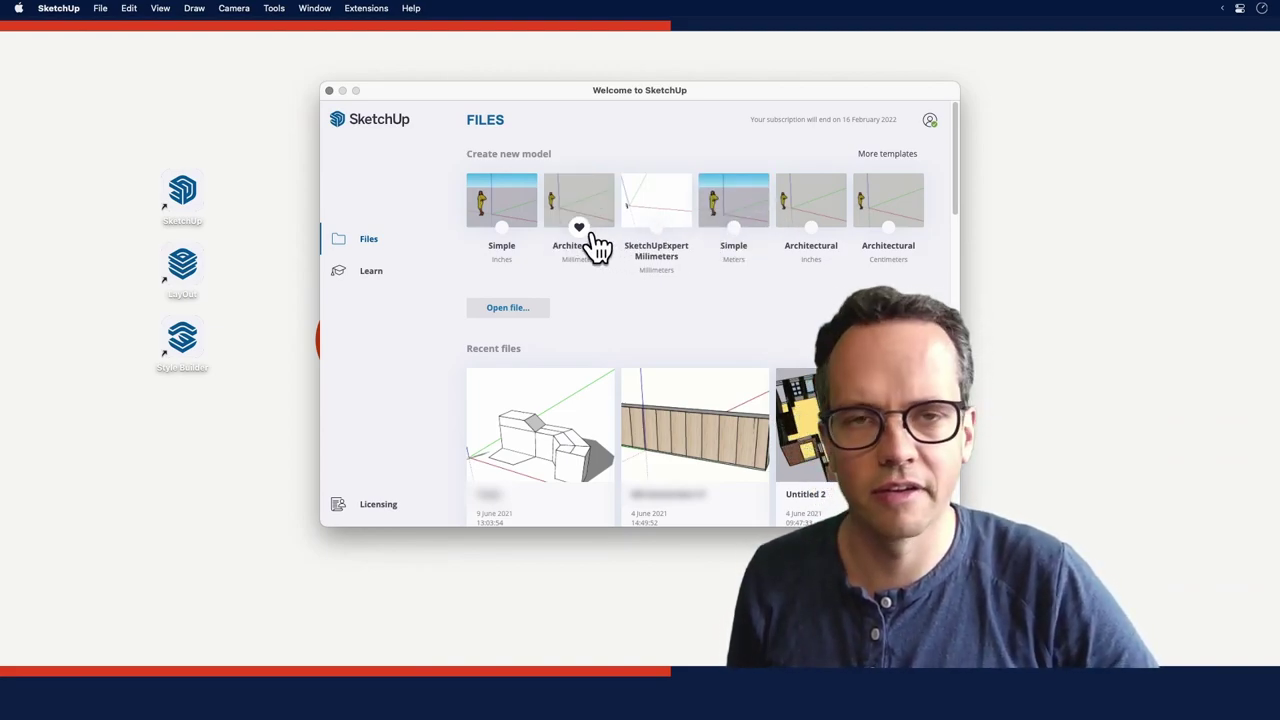
click(658, 232)
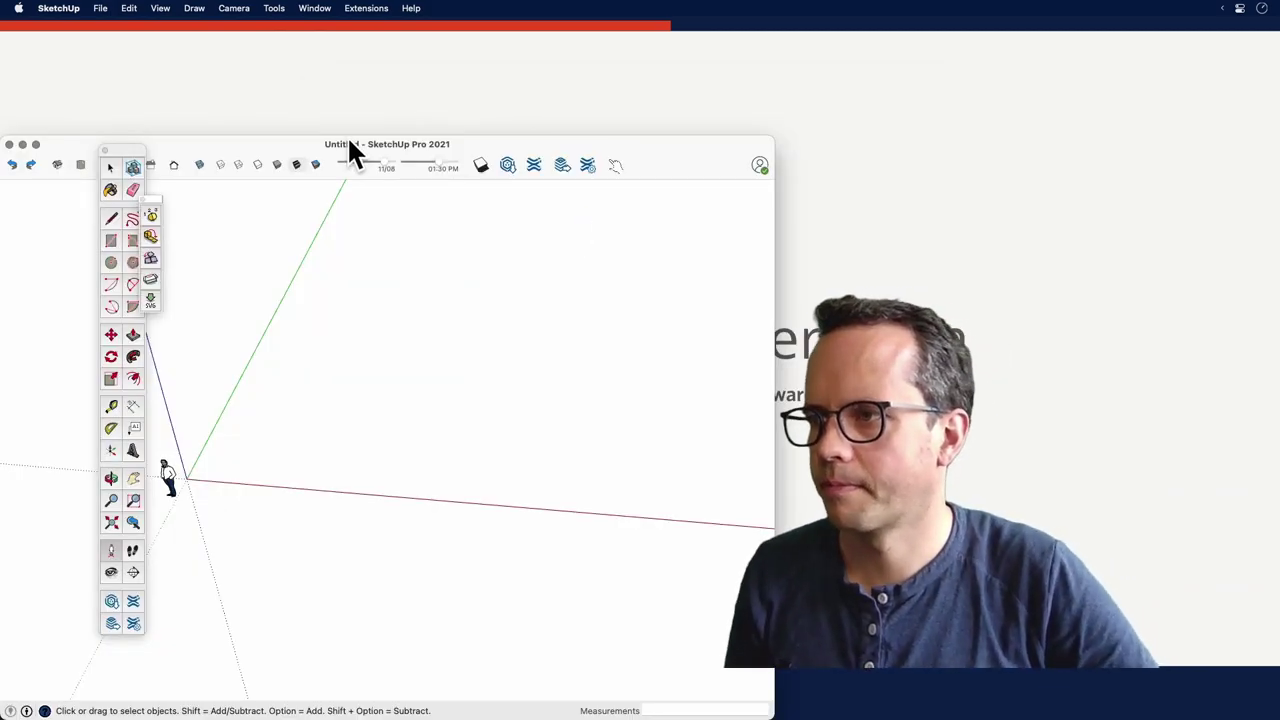
Zoom the Untitled model window to full screen and dismiss the ABF compatibility warning.
double_click(381, 146)
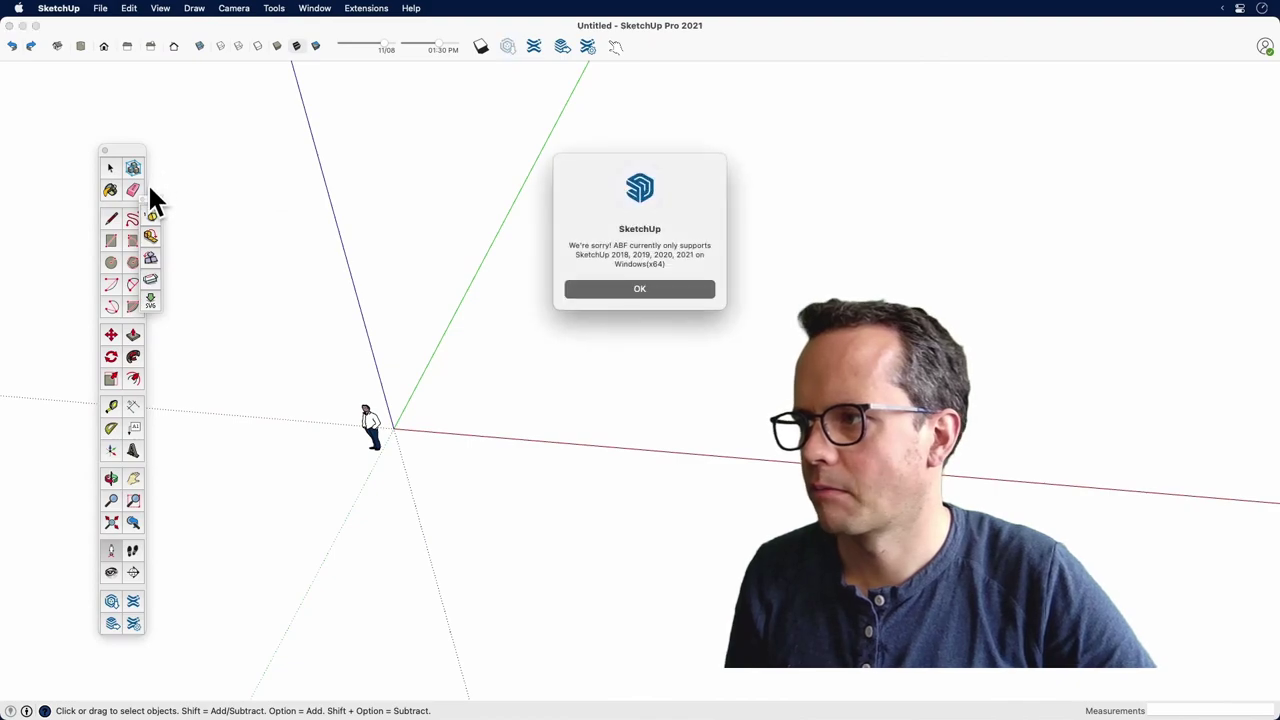
click(664, 287)
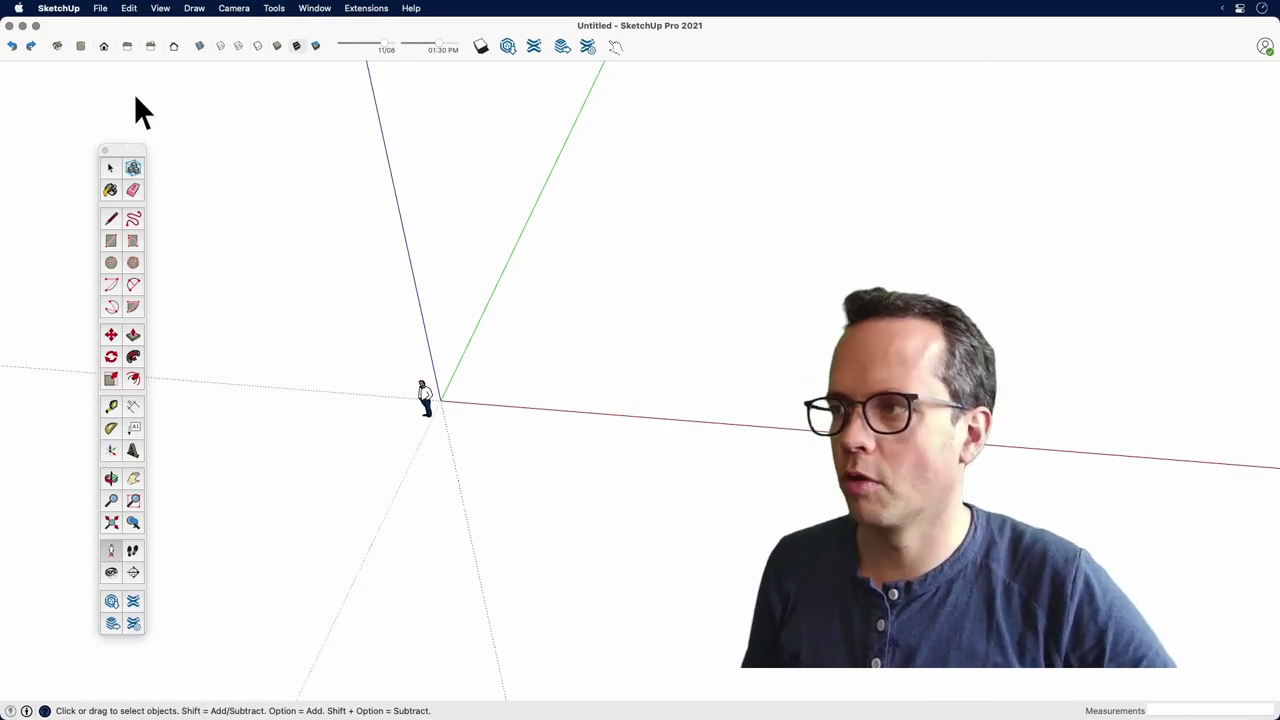
click(172, 12)
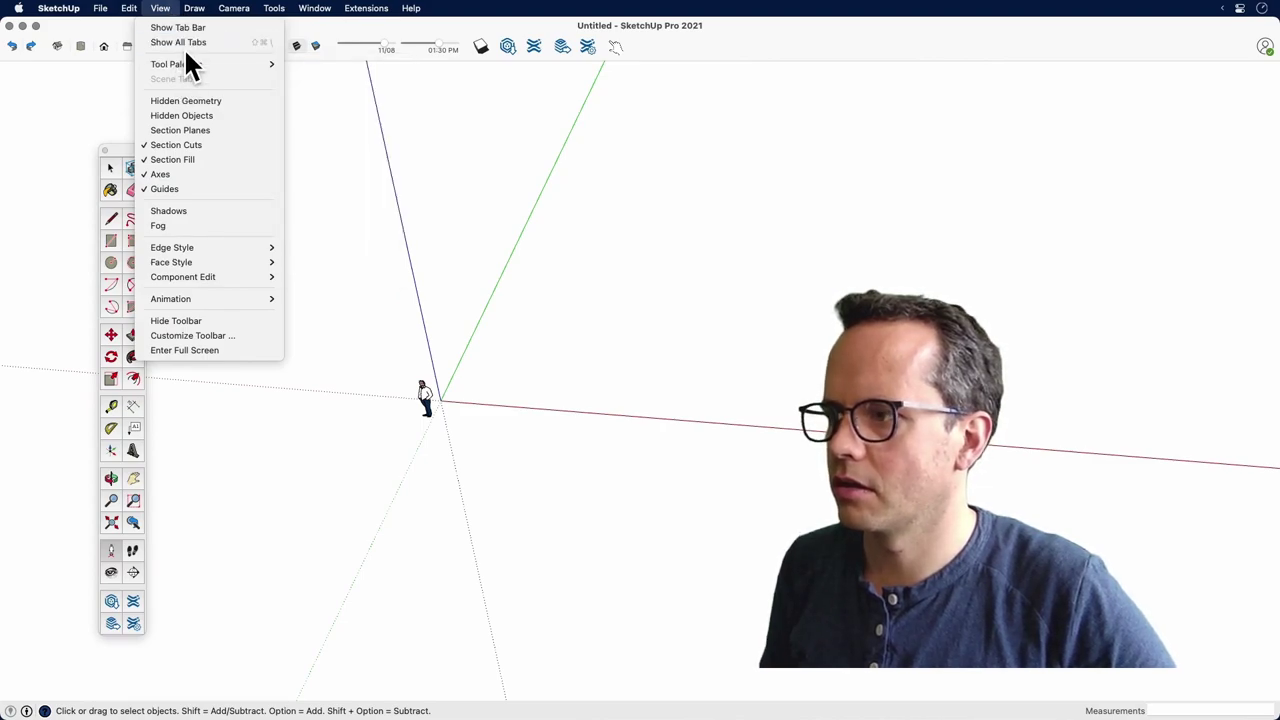
Start Customize Toolbar and drag the old view, style and extension icons off the toolbar.
click(186, 334)
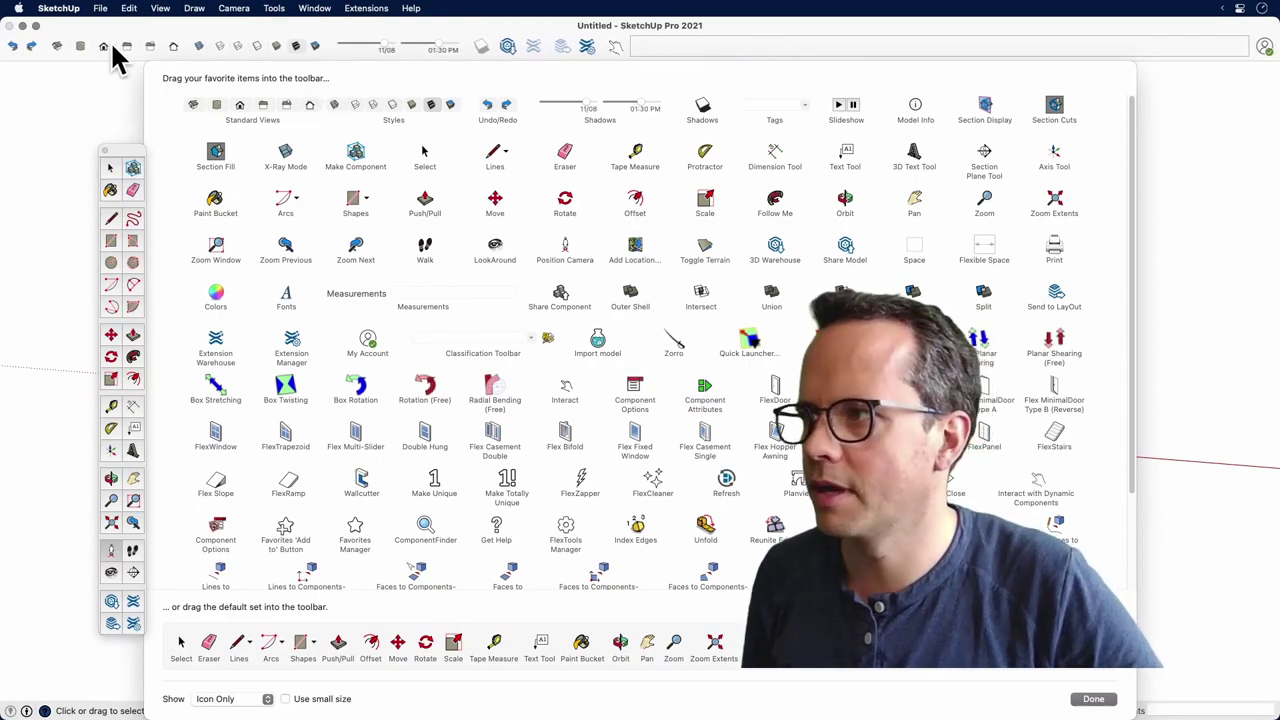
drag(86, 40, 114, 118)
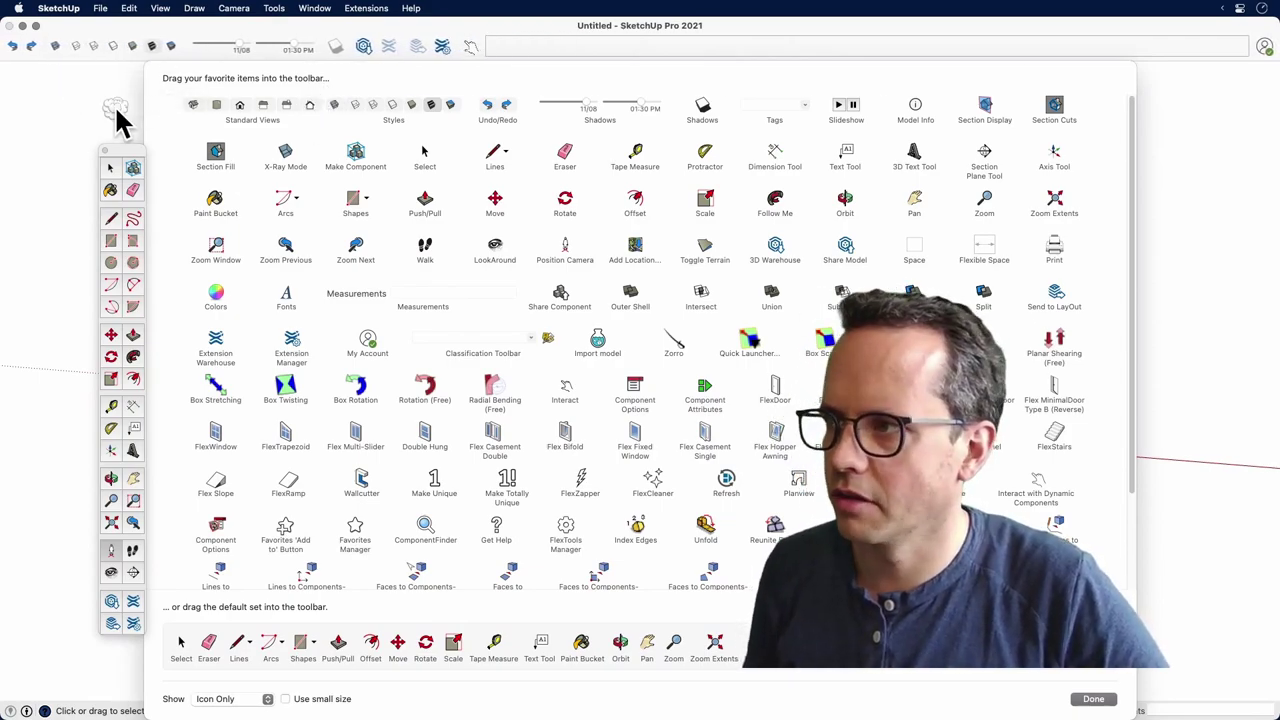
drag(120, 46, 117, 110)
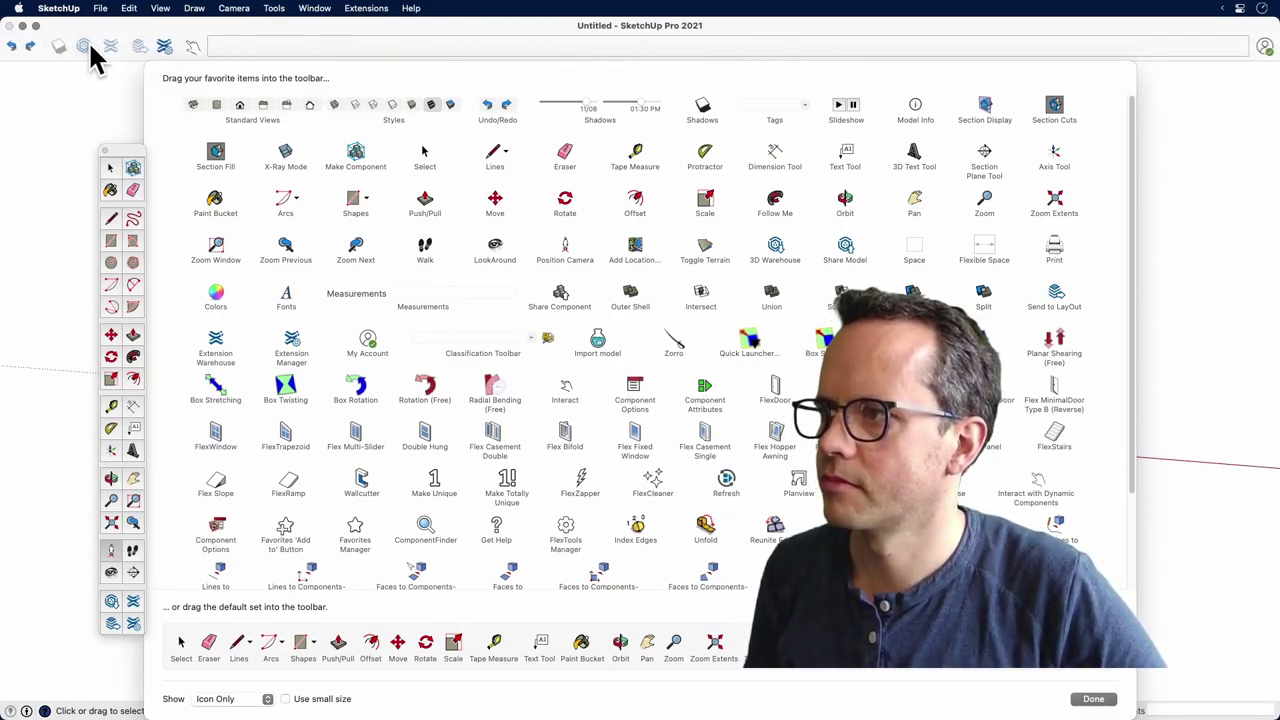
drag(90, 48, 87, 112)
drag(90, 61, 47, 100)
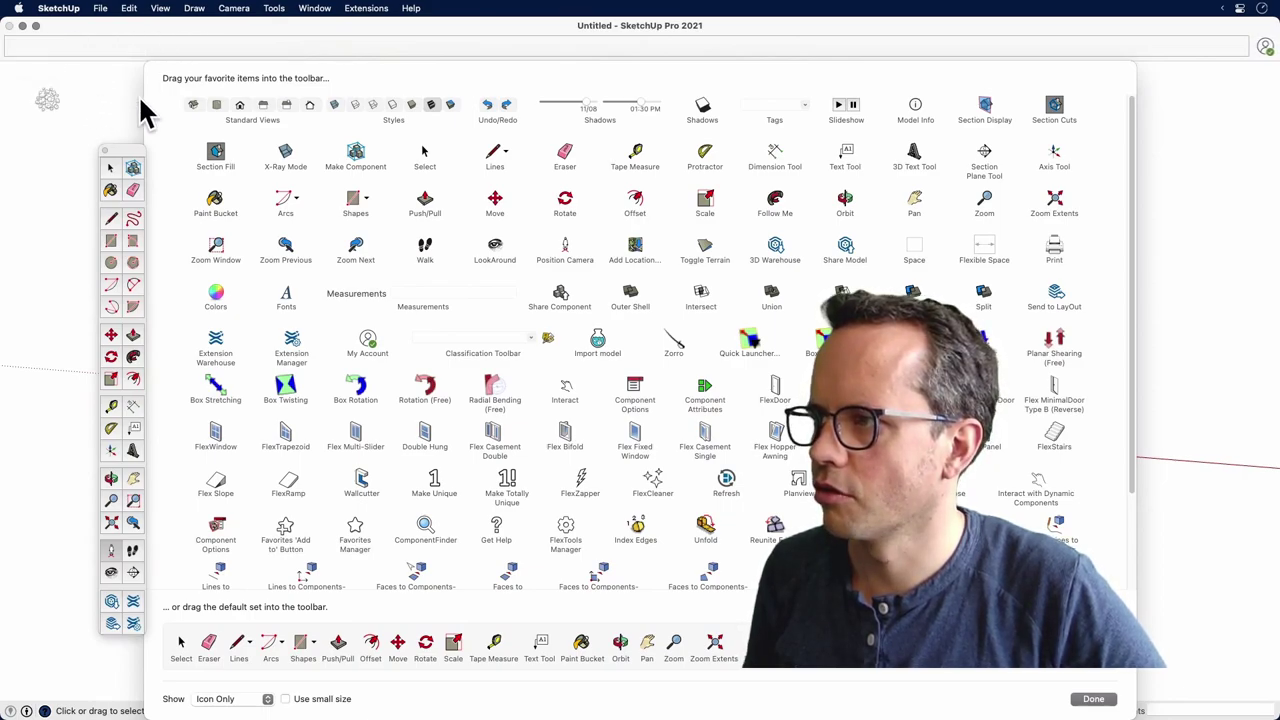
Add Undo/Redo, Standard Views, Styles, shadow slider and toggle, Tags and Model Info to the toolbar.
drag(258, 116, 88, 62)
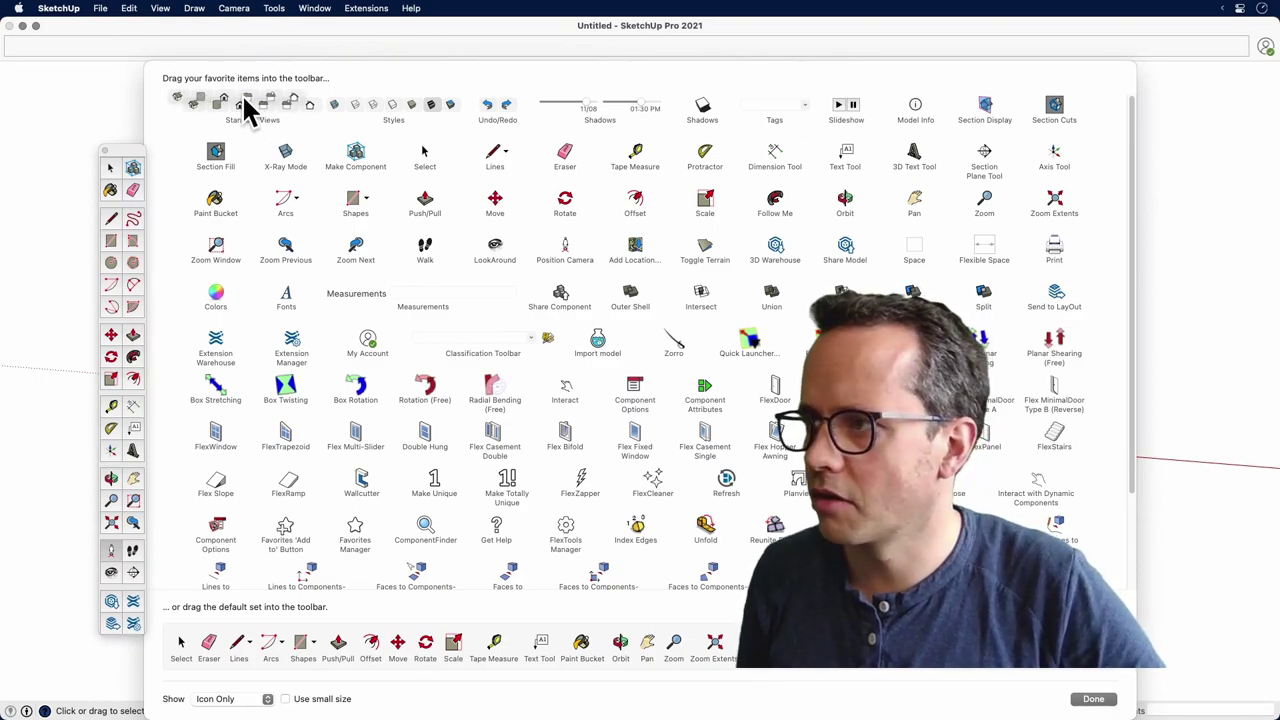
drag(320, 112, 160, 41)
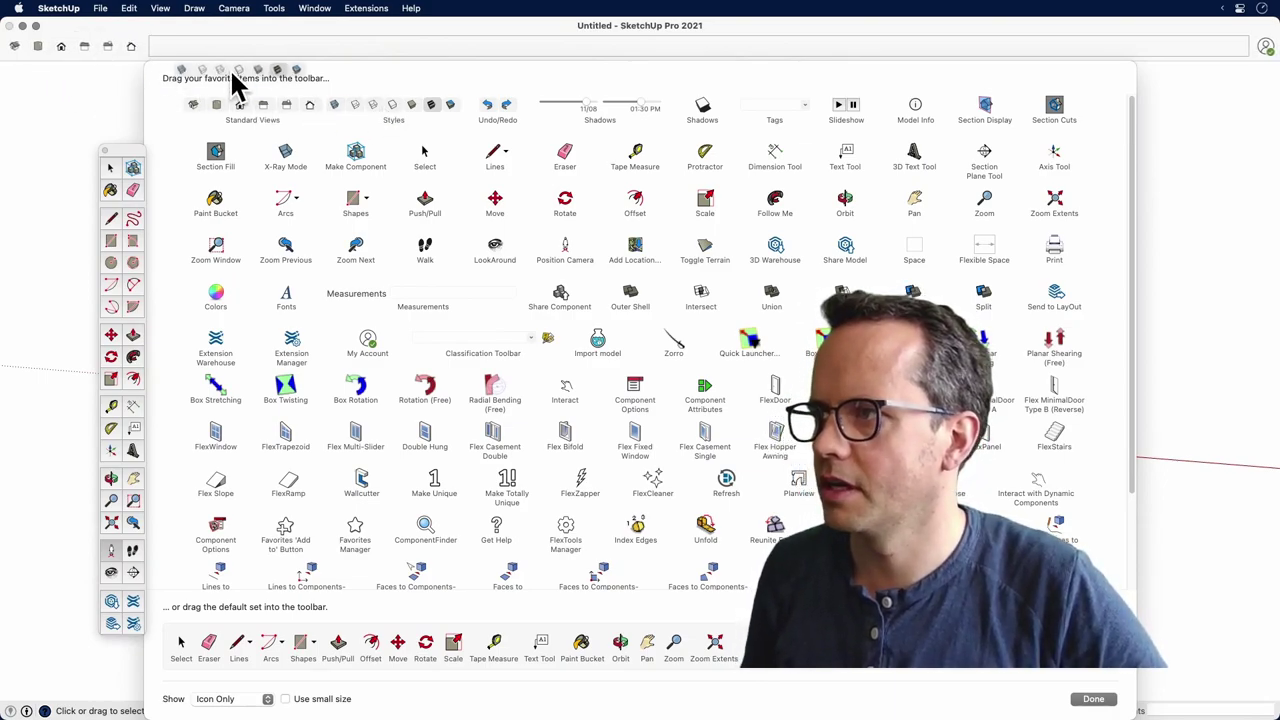
drag(491, 110, 20, 50)
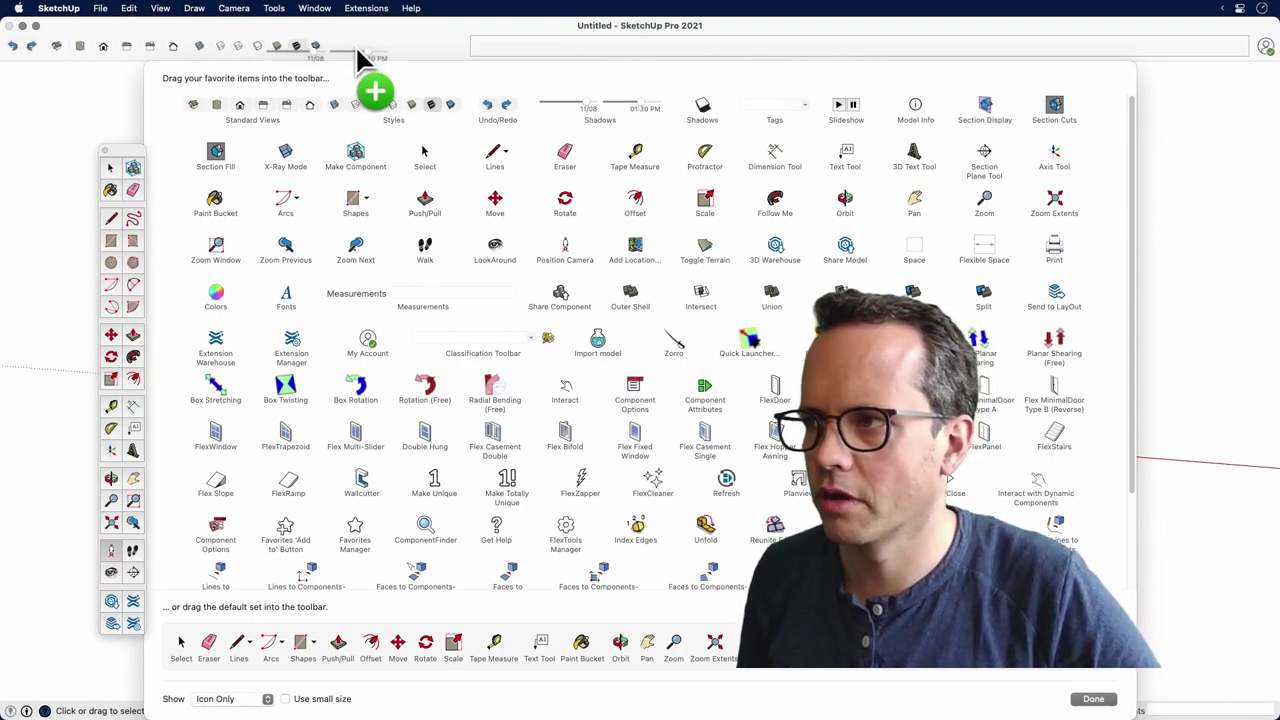
drag(575, 112, 408, 52)
drag(703, 108, 477, 52)
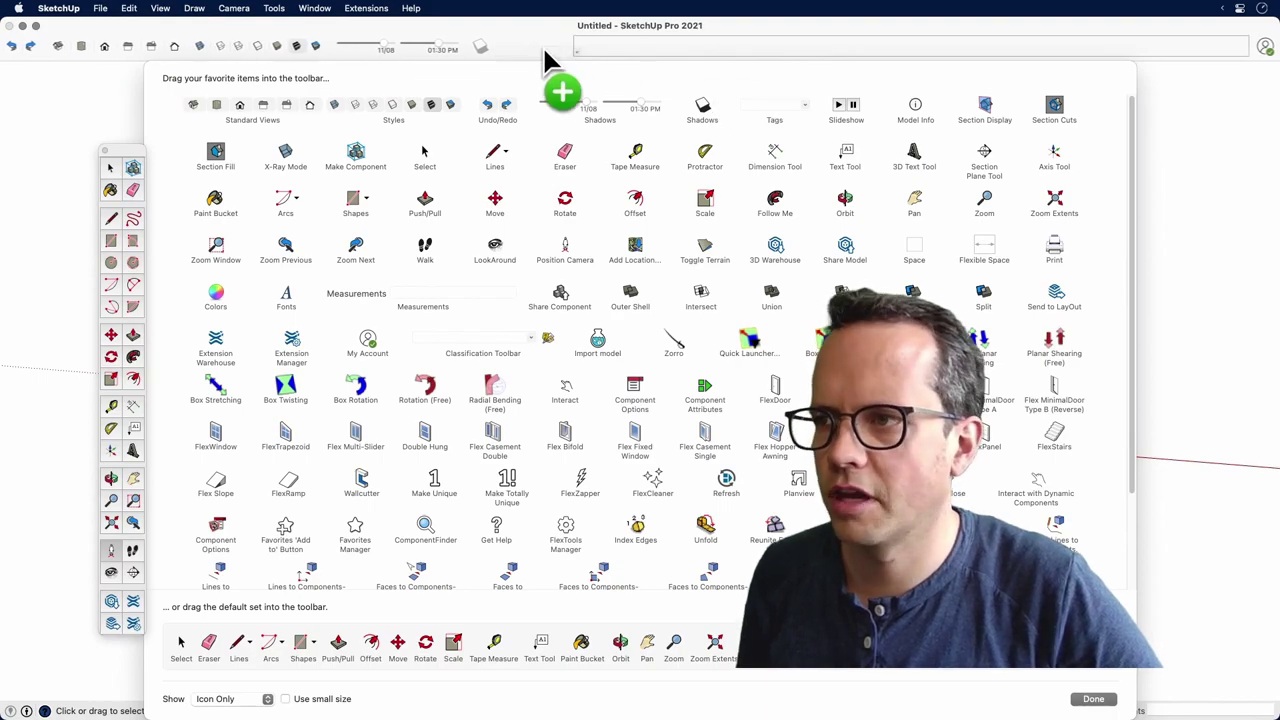
drag(778, 112, 522, 50)
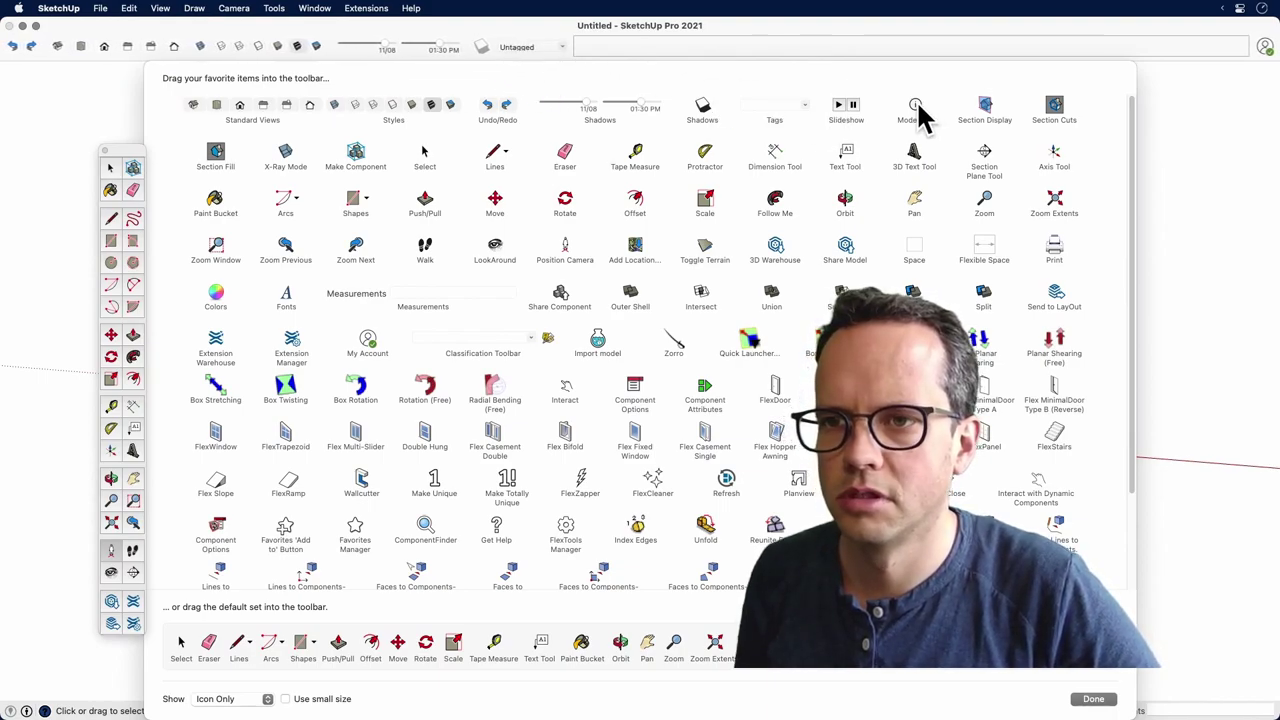
drag(918, 104, 585, 48)
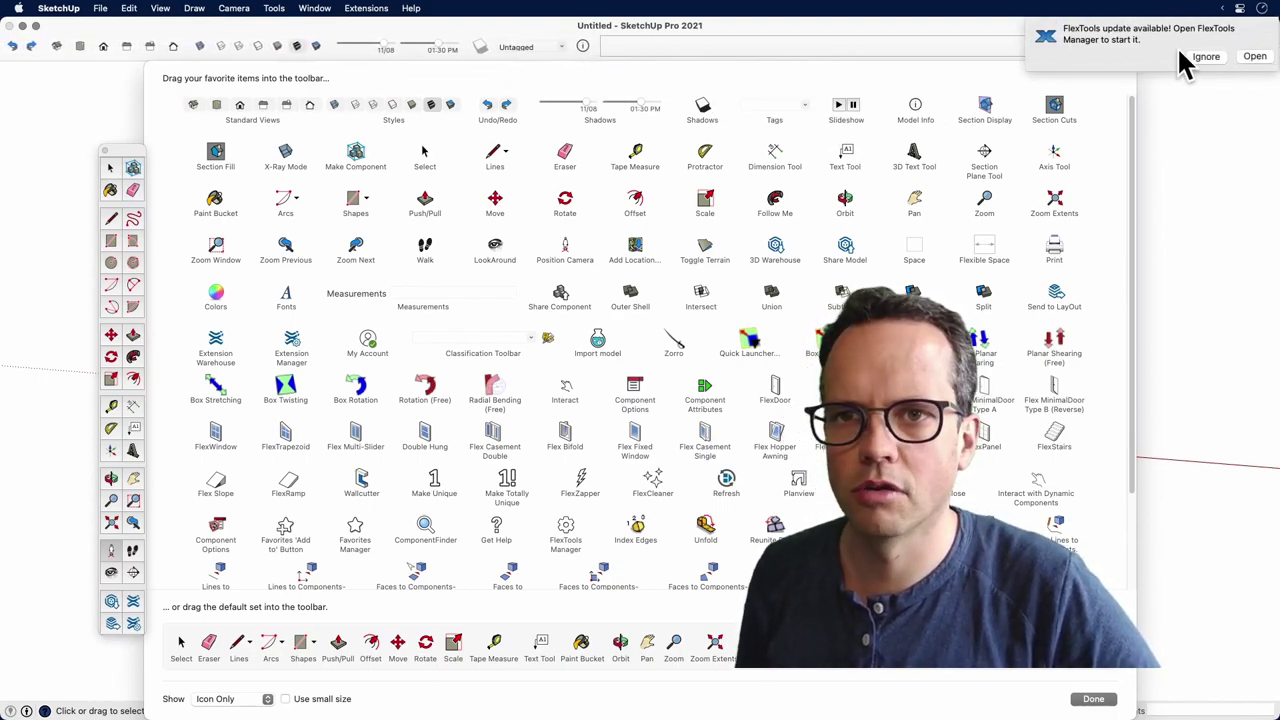
click(1210, 54)
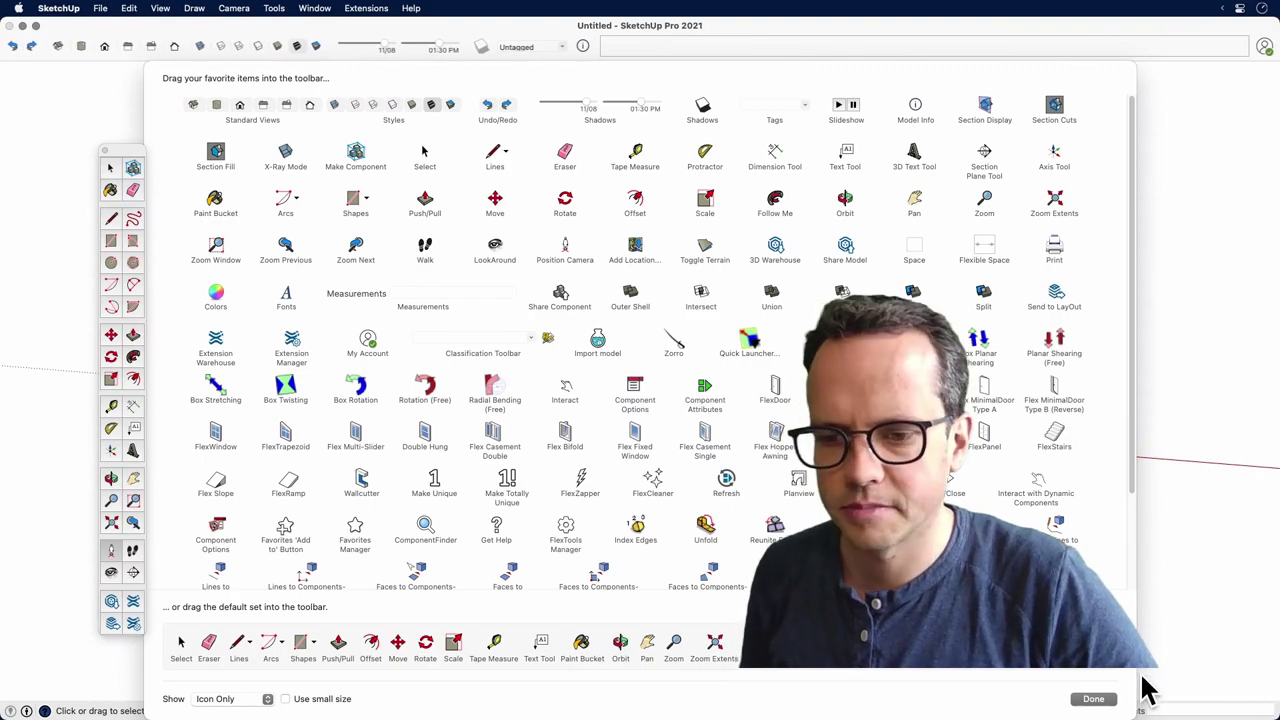
click(1096, 699)
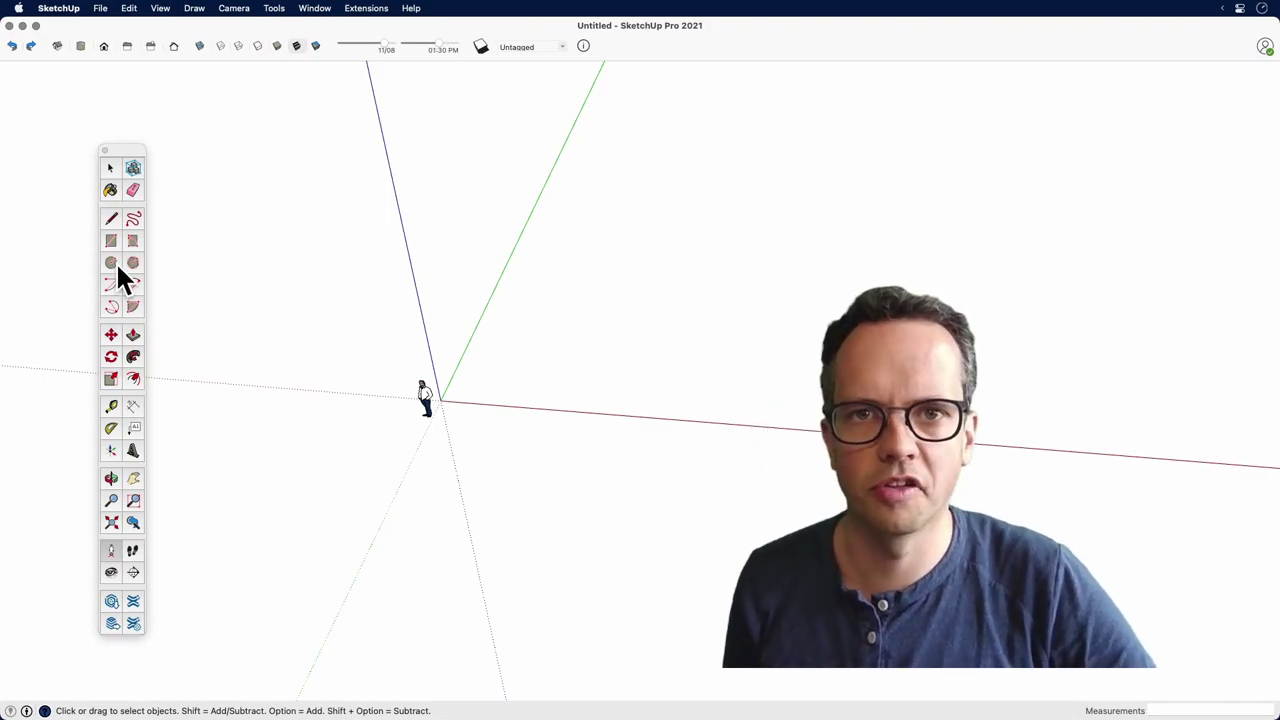
Drag the Large Tool Set palette slightly up and left in the model window.
click(160, 8)
mouse_move(176, 64)
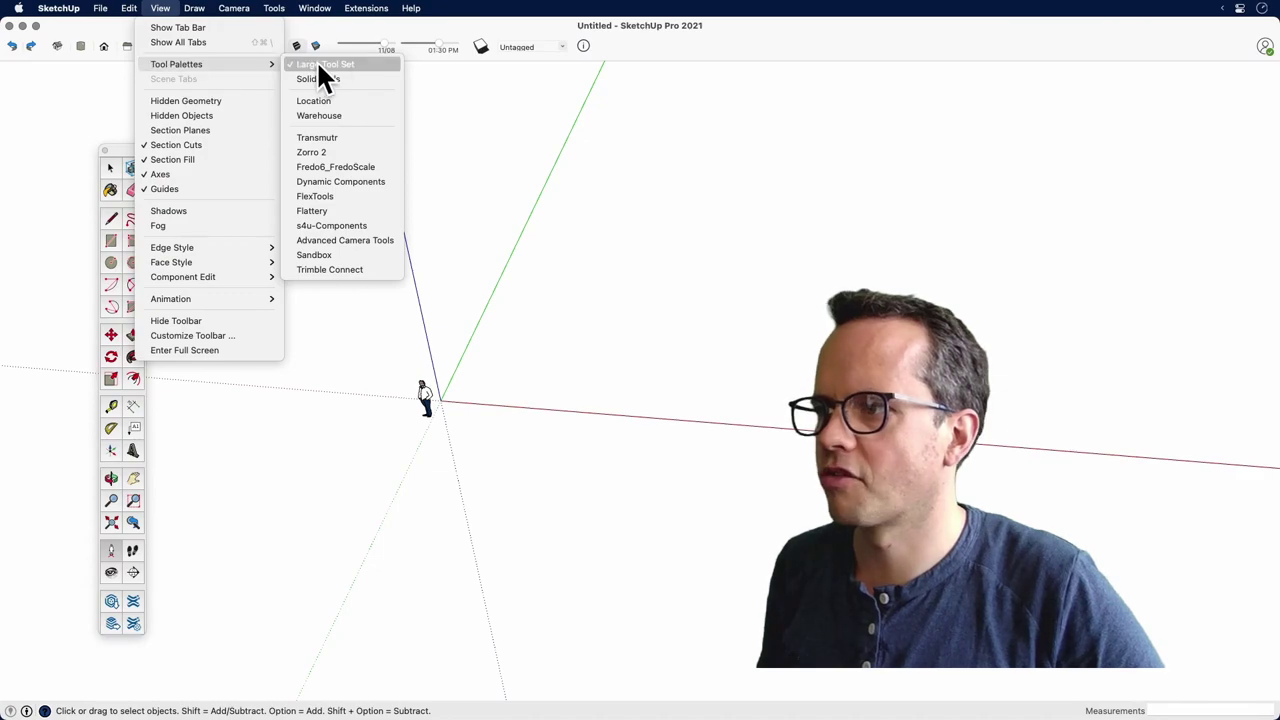
click(566, 171)
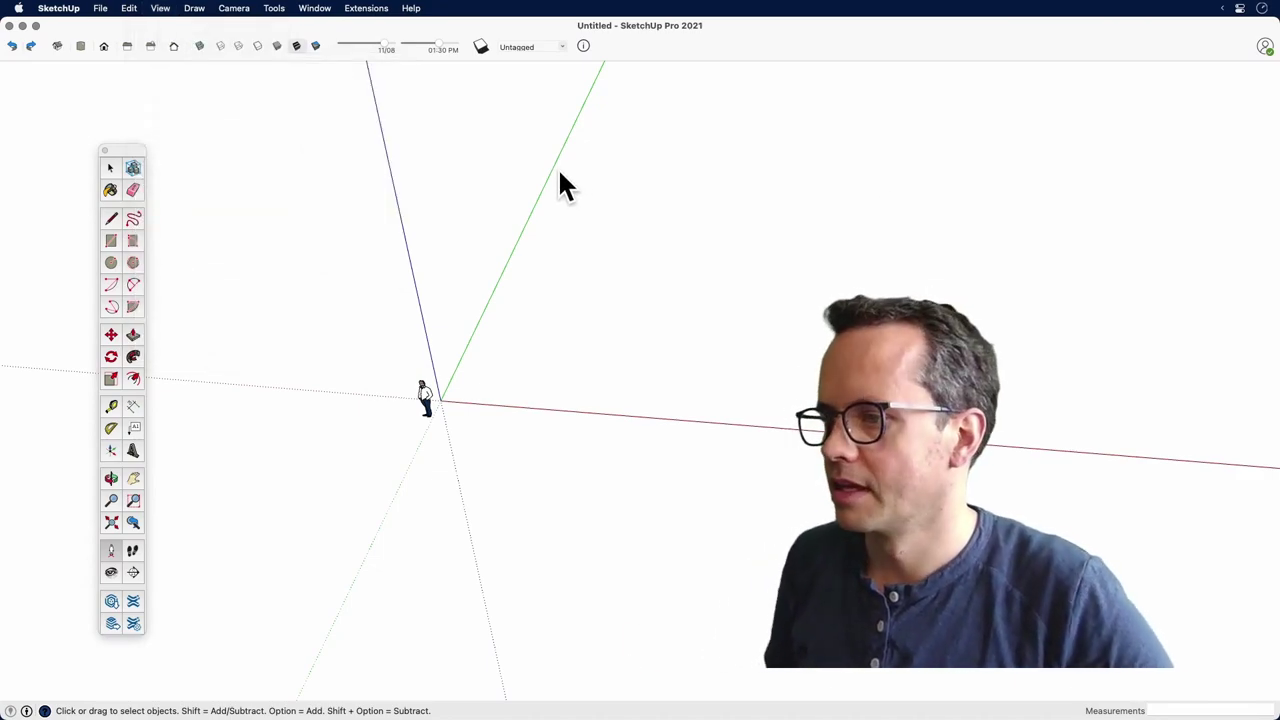
drag(140, 150, 137, 121)
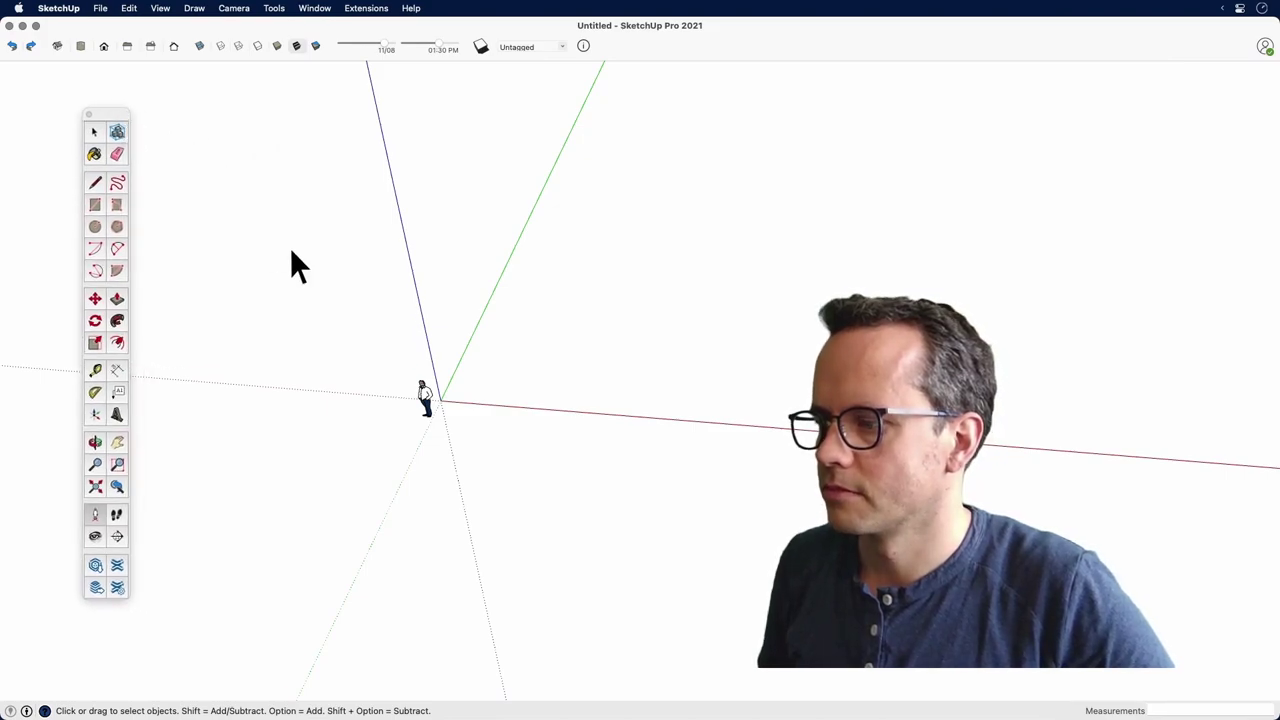
scroll(502, 435, up, 1)
scroll(400, 406, up, 2)
scroll(412, 408, up, 1)
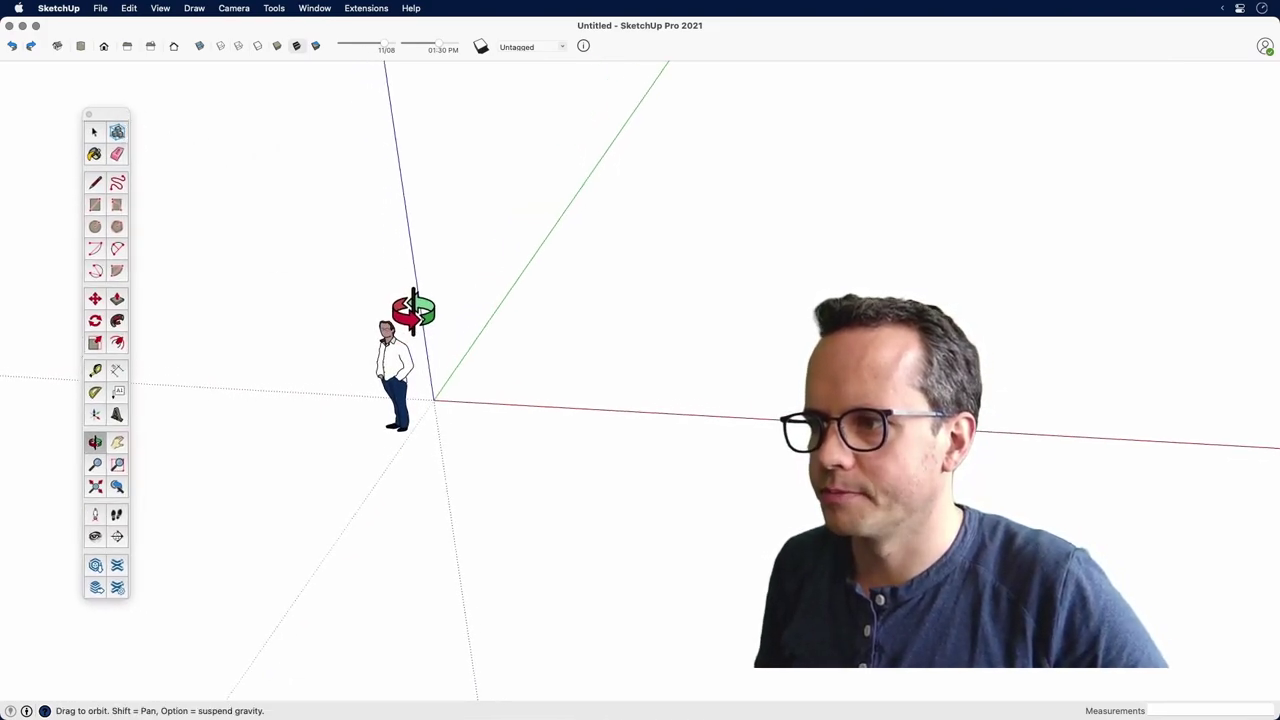
middle_drag(412, 395, 440, 306)
scroll(457, 360, up, 1)
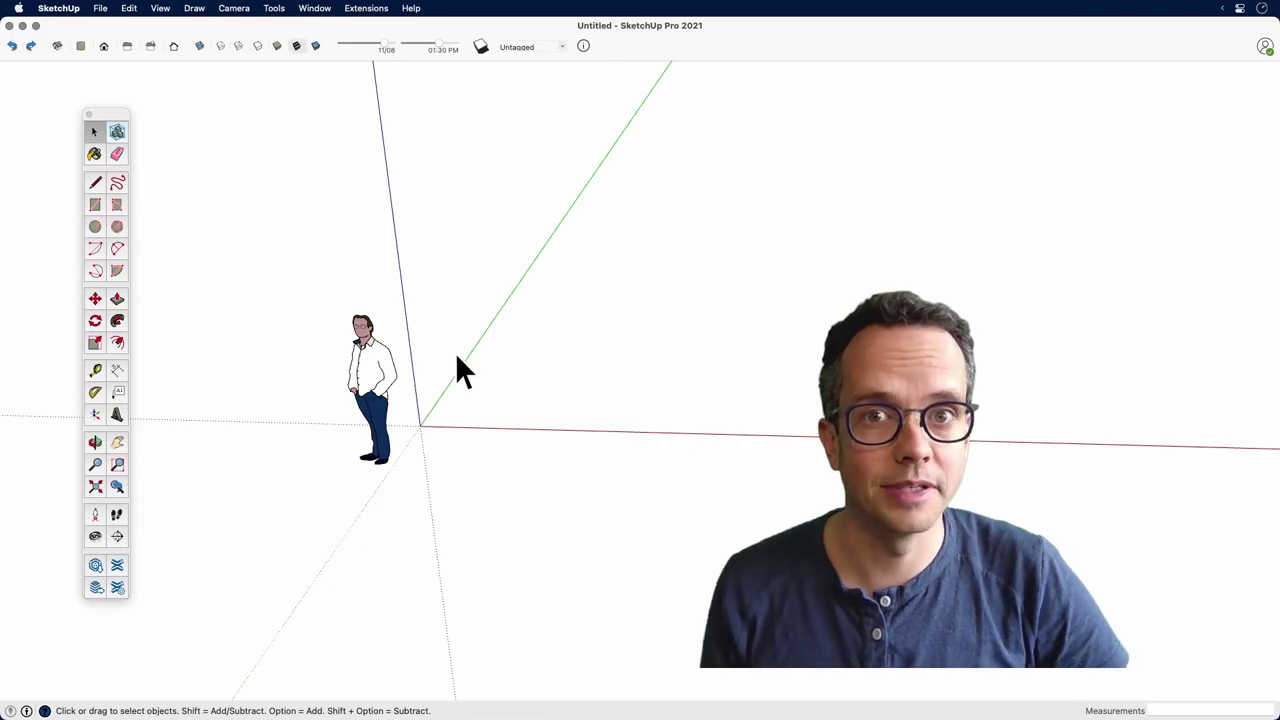